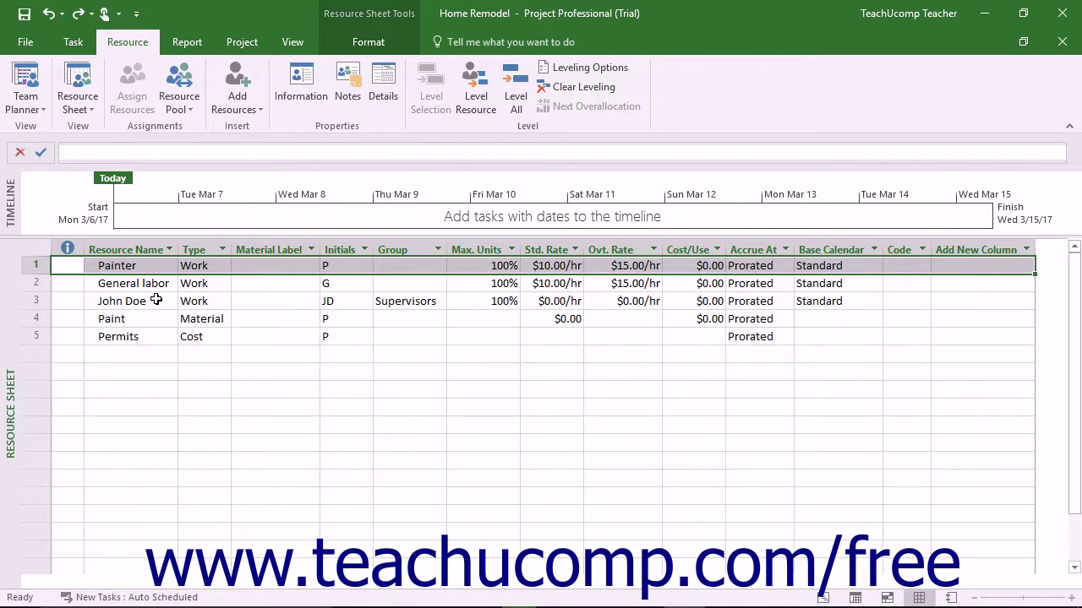
# Switch to the Resource Sheet view and review the Painter's standard and overtime rates.
pyautogui.click(85, 80)
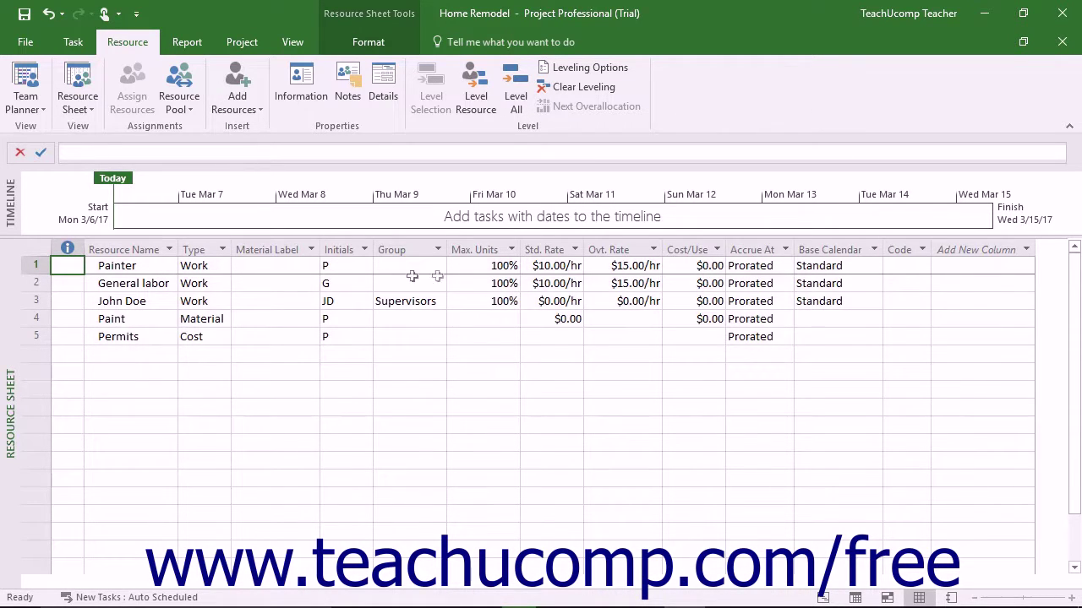
pyautogui.click(548, 266)
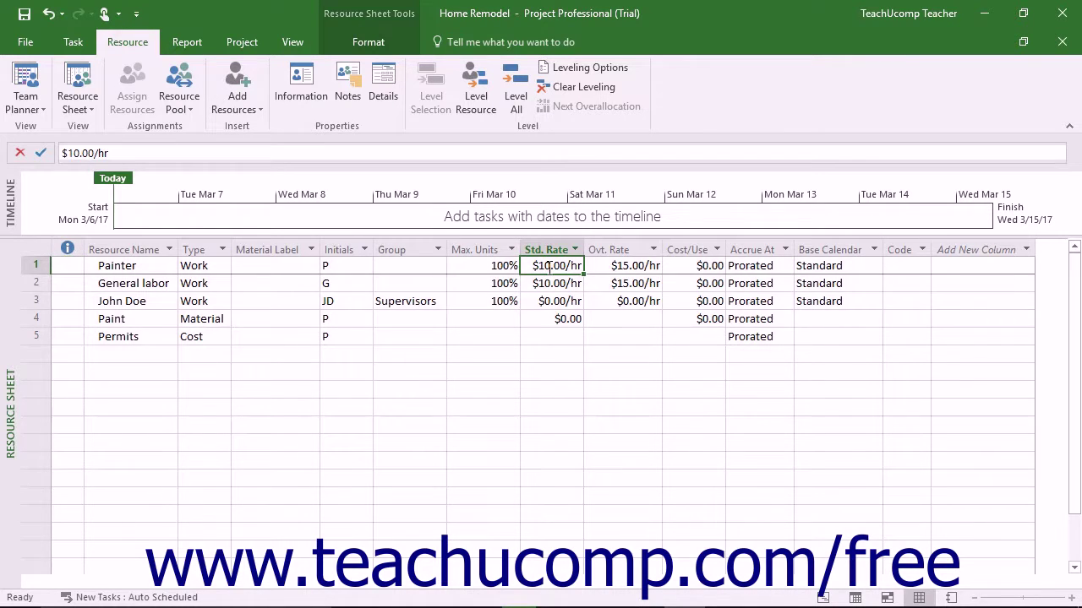
pyautogui.click(596, 266)
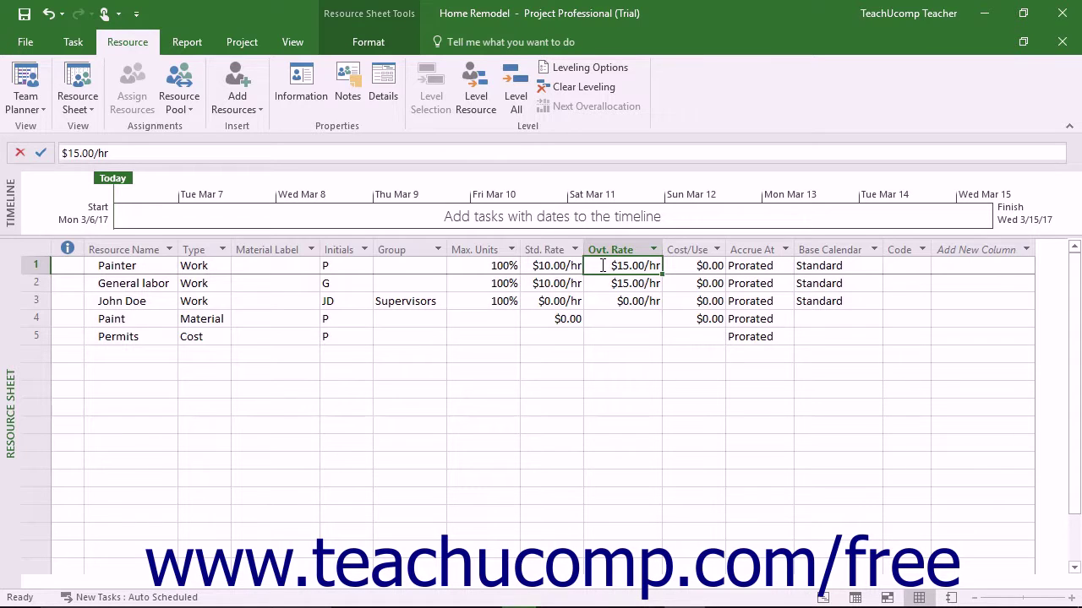
# Enter $20.00 as the Paint resource's cost per use, then select the third work resource.
pyautogui.click(696, 320)
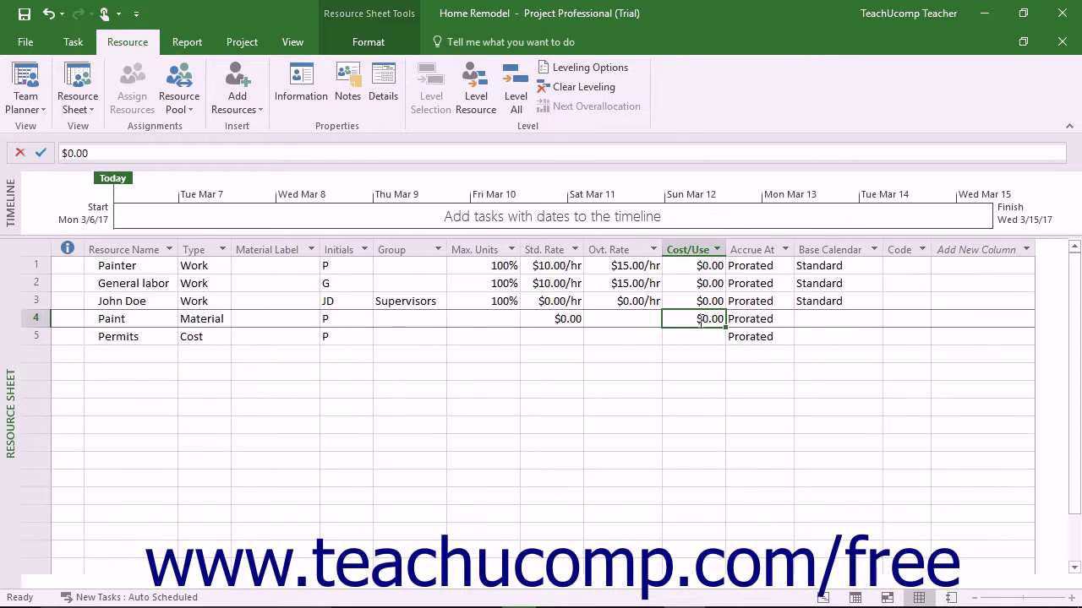
pyautogui.click(698, 320)
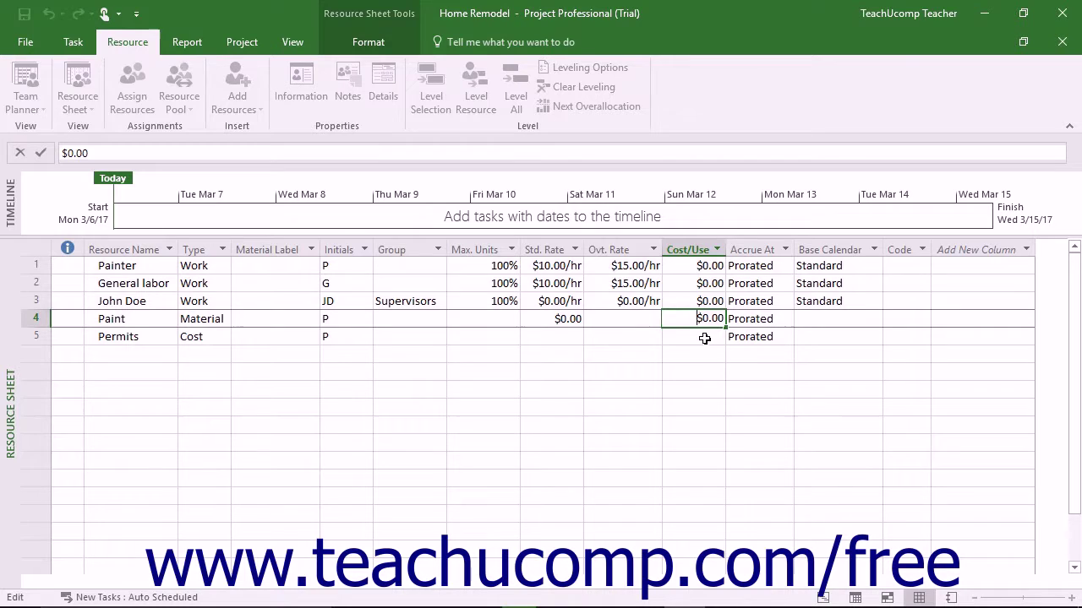
pyautogui.write('2')
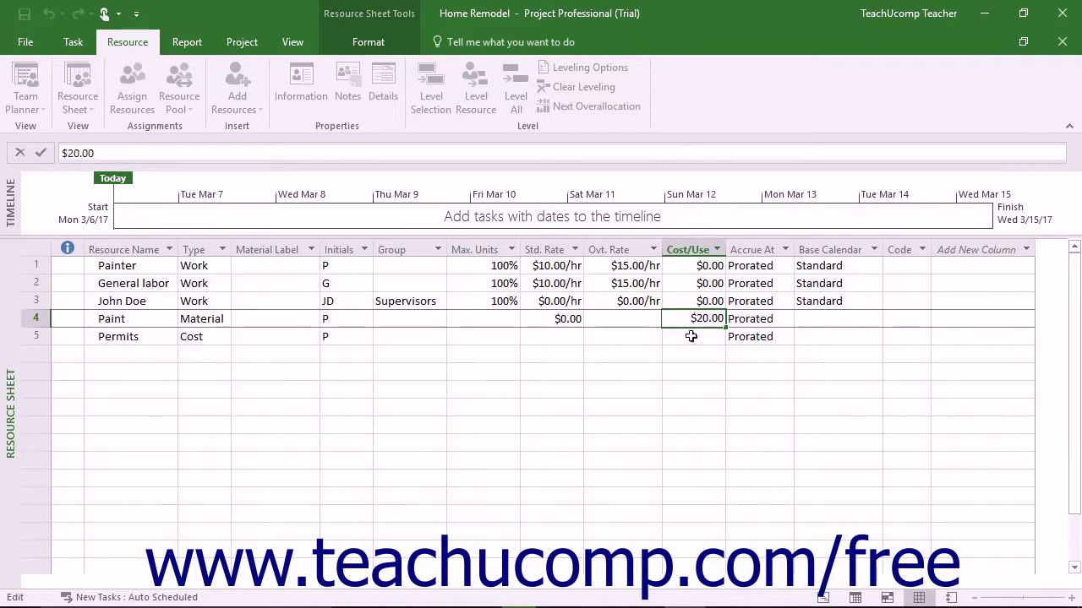
pyautogui.click(568, 319)
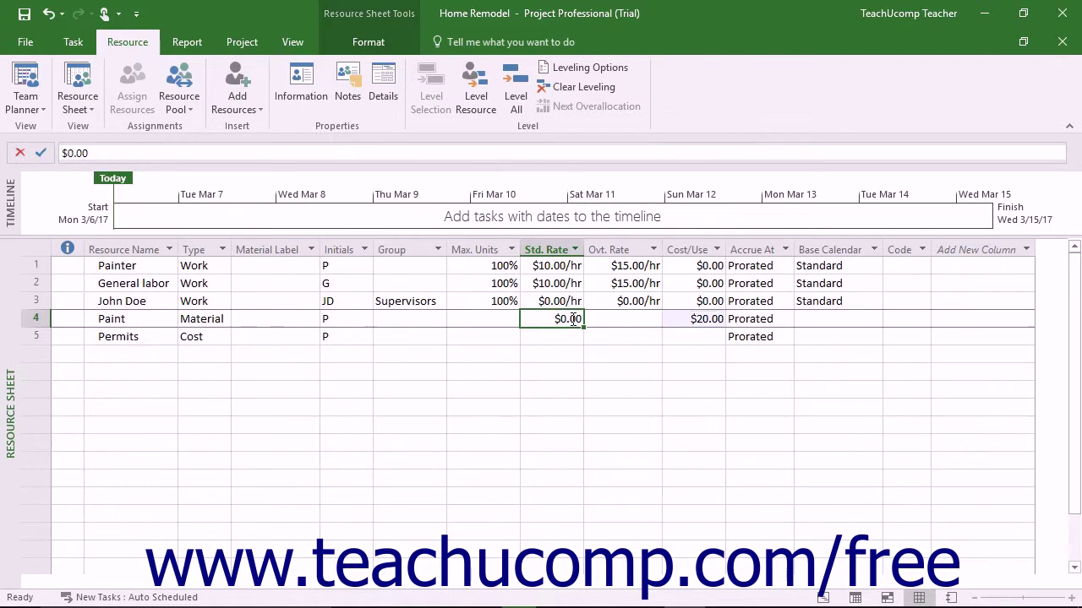
pyautogui.click(689, 266)
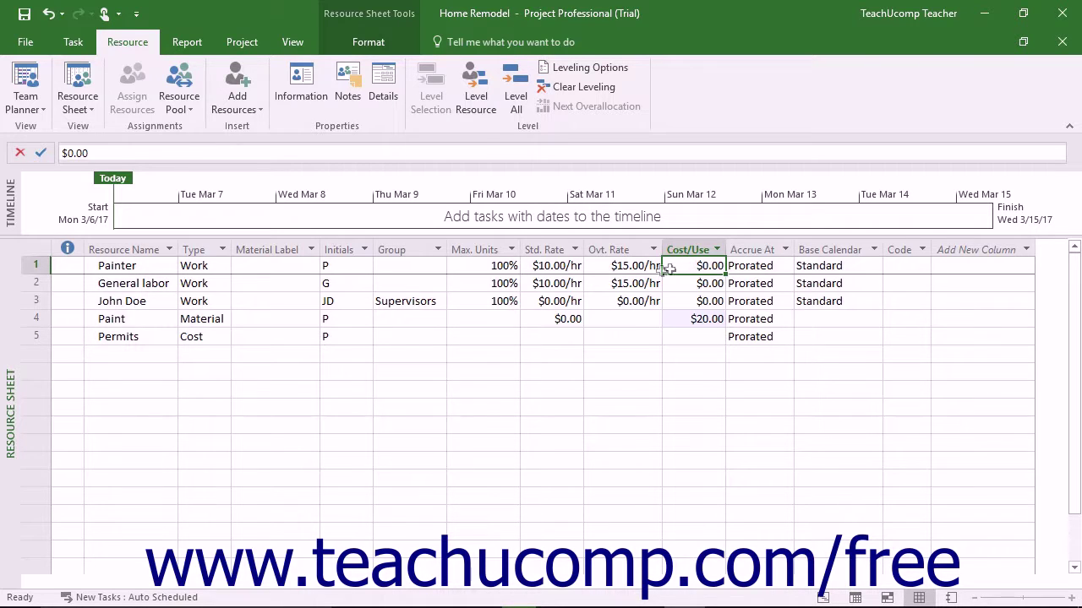
pyautogui.click(155, 301)
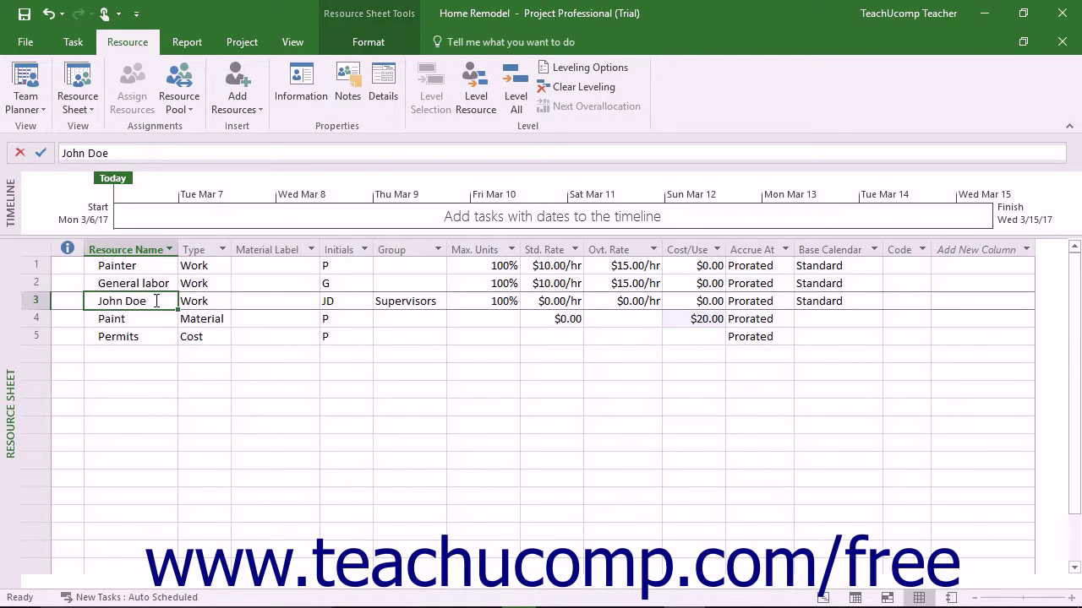
# Open the third work resource's Resource Information on the Costs tab to view its rate tables.
pyautogui.click(308, 95)
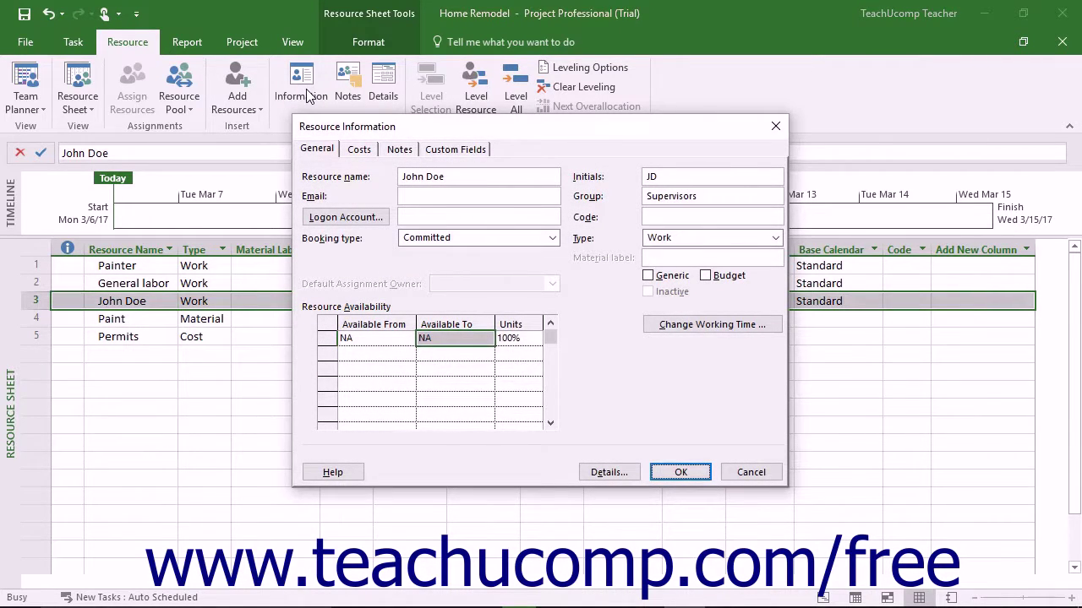
pyautogui.click(366, 157)
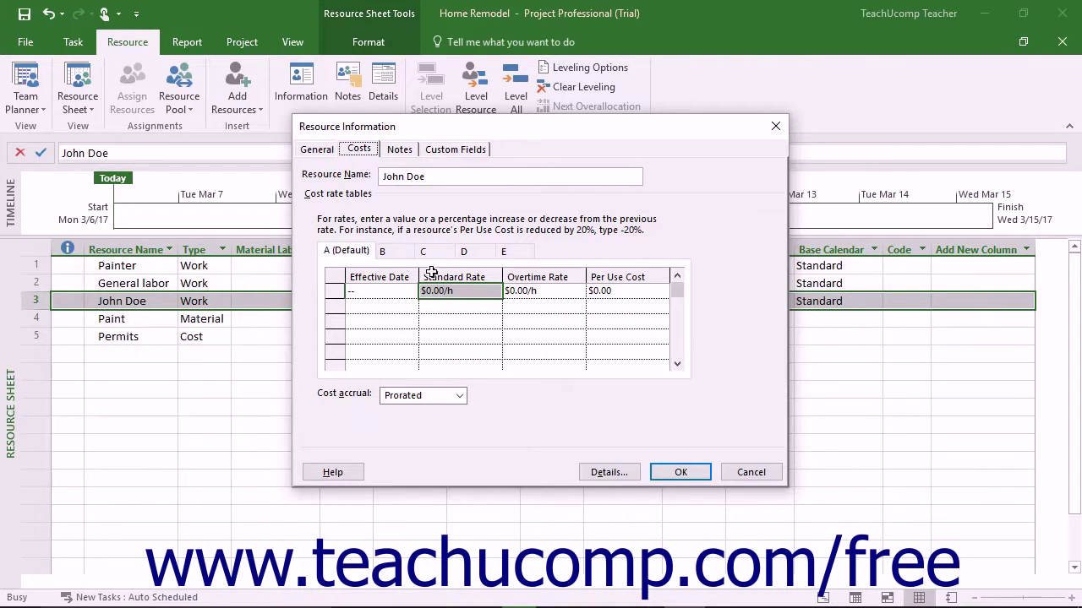
# Set table A's default rates to $10/h standard and $15/h overtime.
pyautogui.click(447, 291)
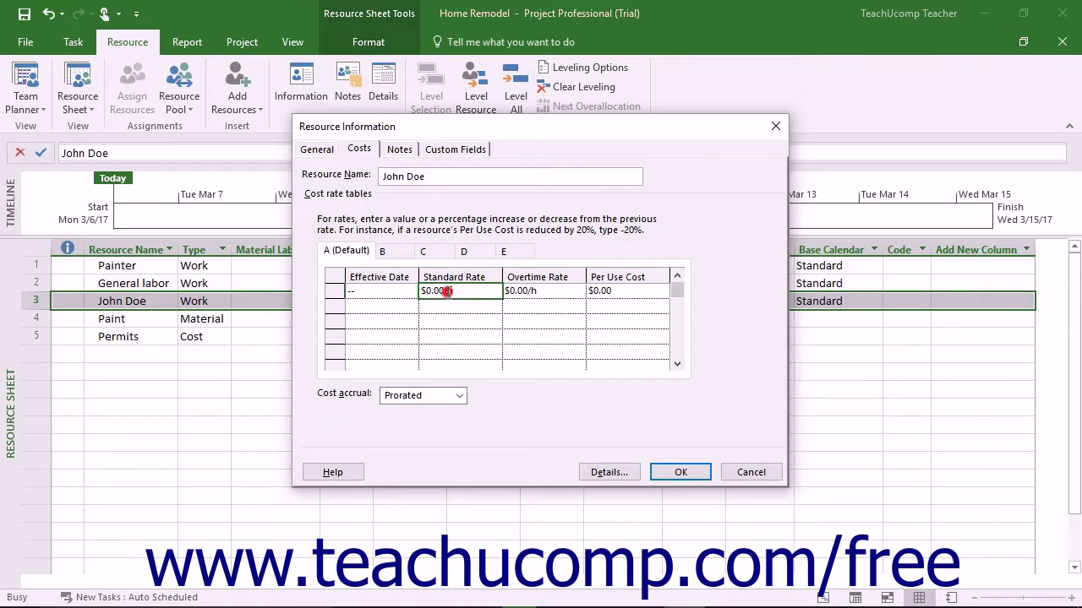
pyautogui.write('10')
pyautogui.click(514, 289)
pyautogui.write('15')
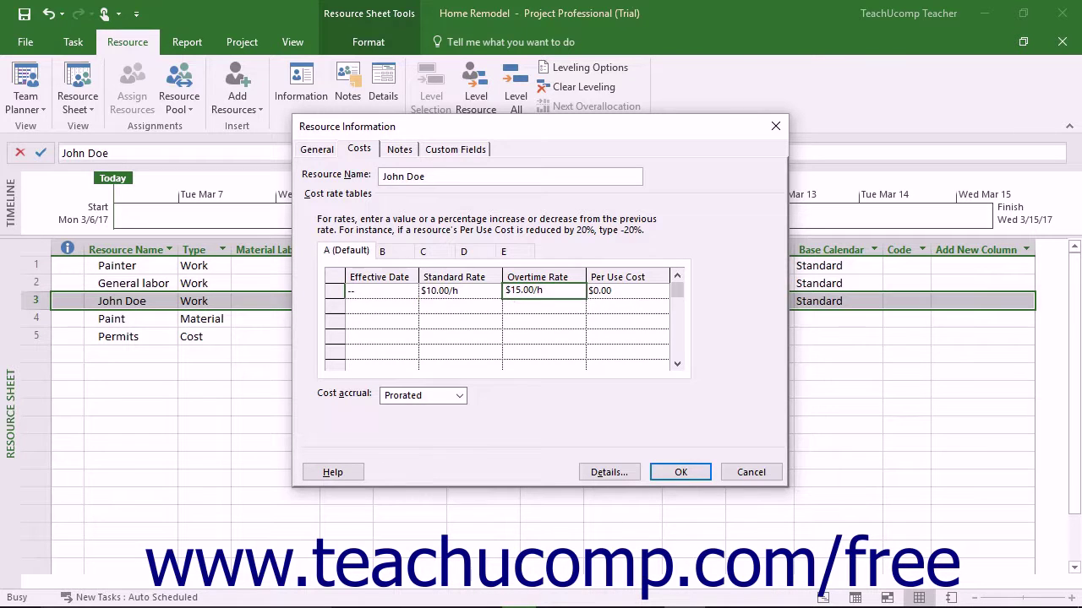
# Add a rate change effective 3/27/17 with $15/h standard and $22.50/h overtime.
pyautogui.click(398, 306)
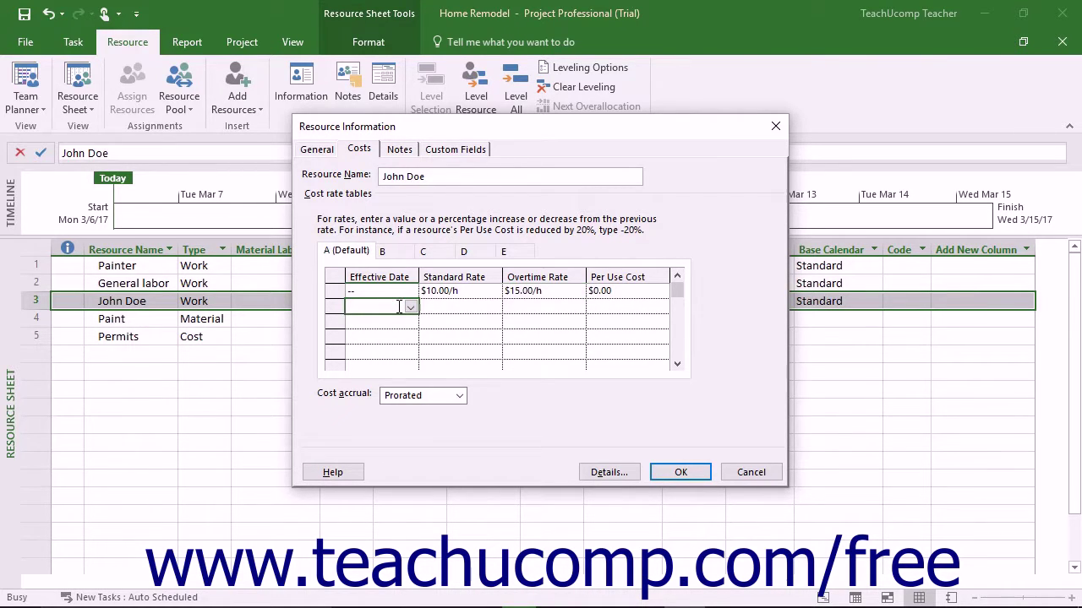
pyautogui.click(410, 307)
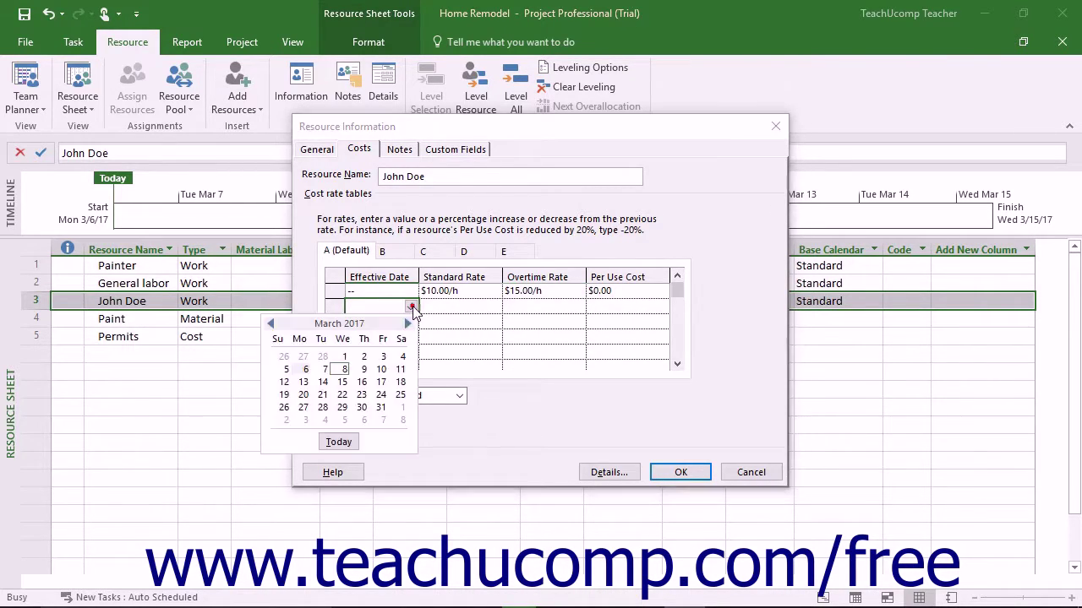
pyautogui.click(304, 407)
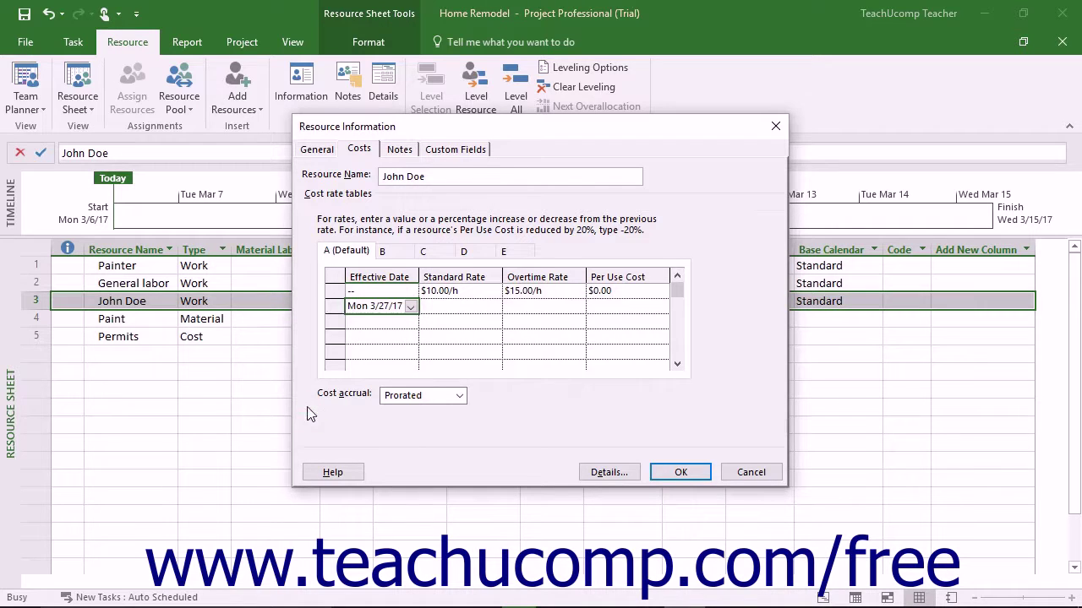
pyautogui.click(439, 306)
pyautogui.write('15')
pyautogui.click(540, 307)
pyautogui.write('22.50')
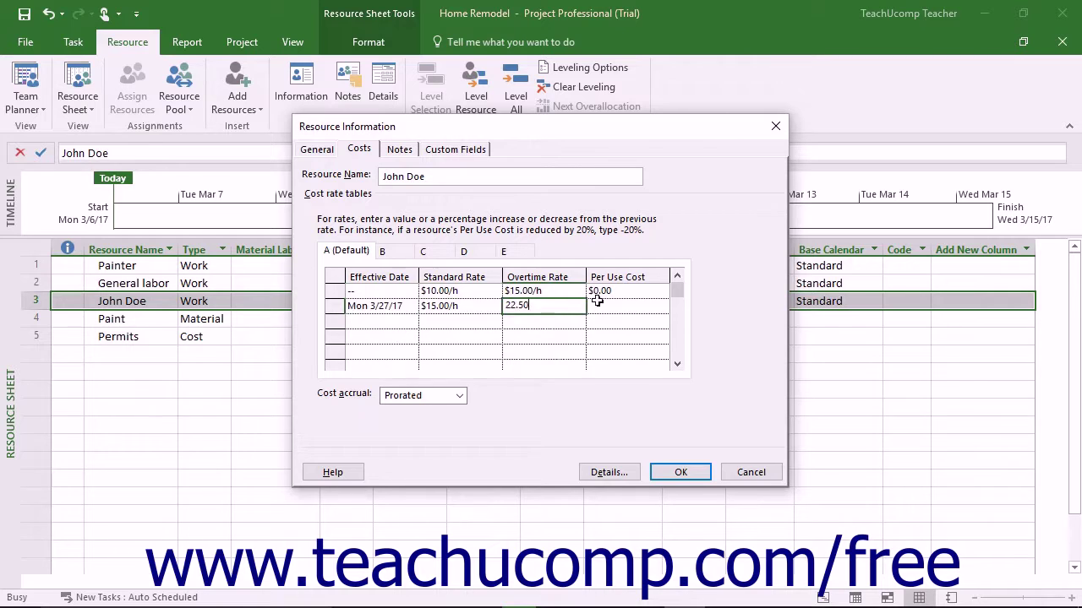
pyautogui.click(601, 306)
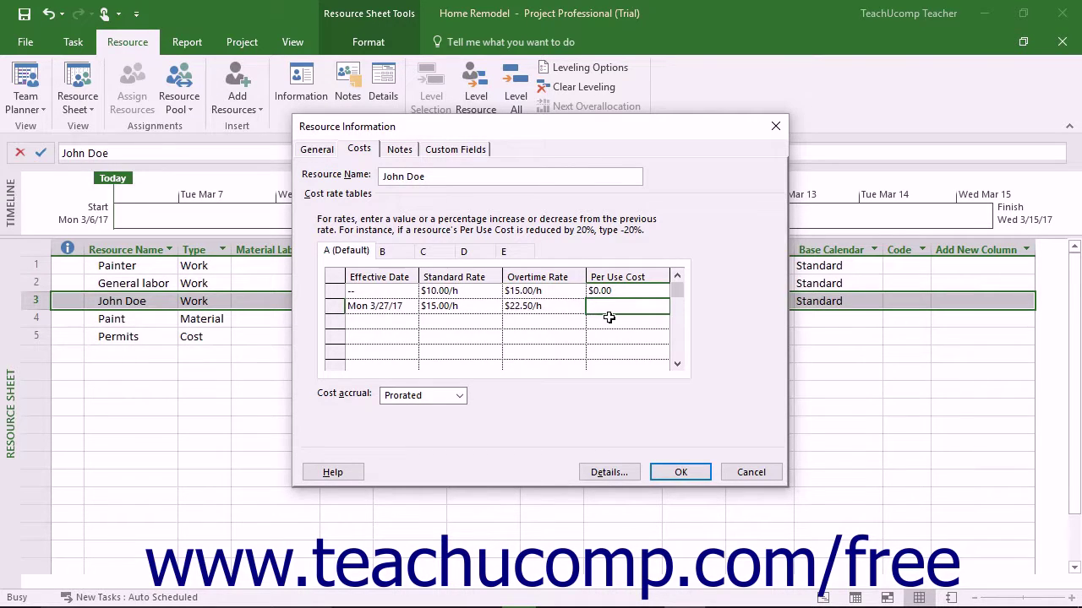
pyautogui.click(362, 254)
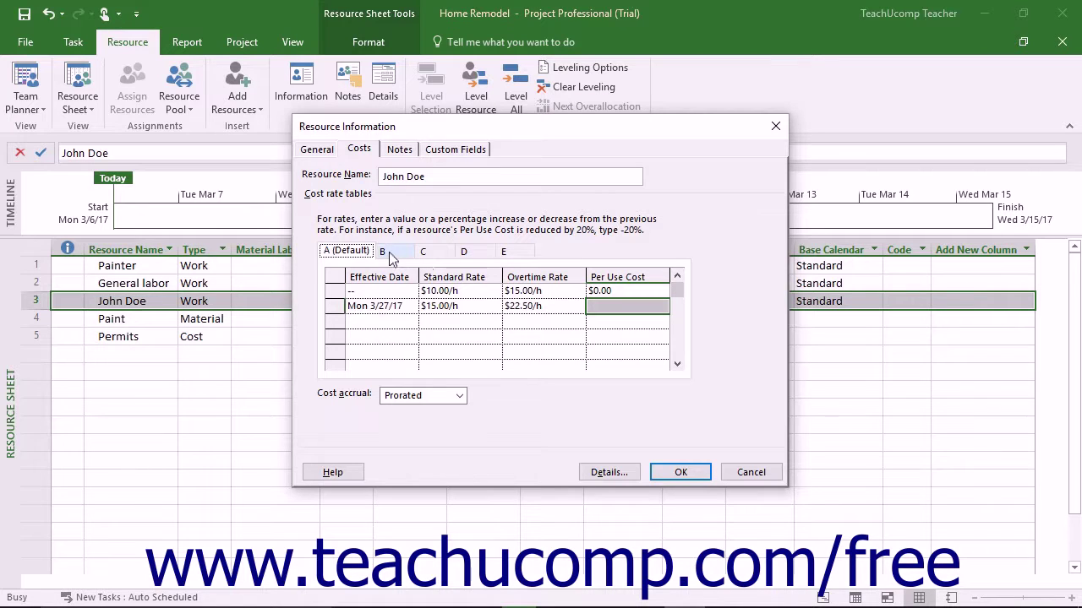
pyautogui.click(387, 253)
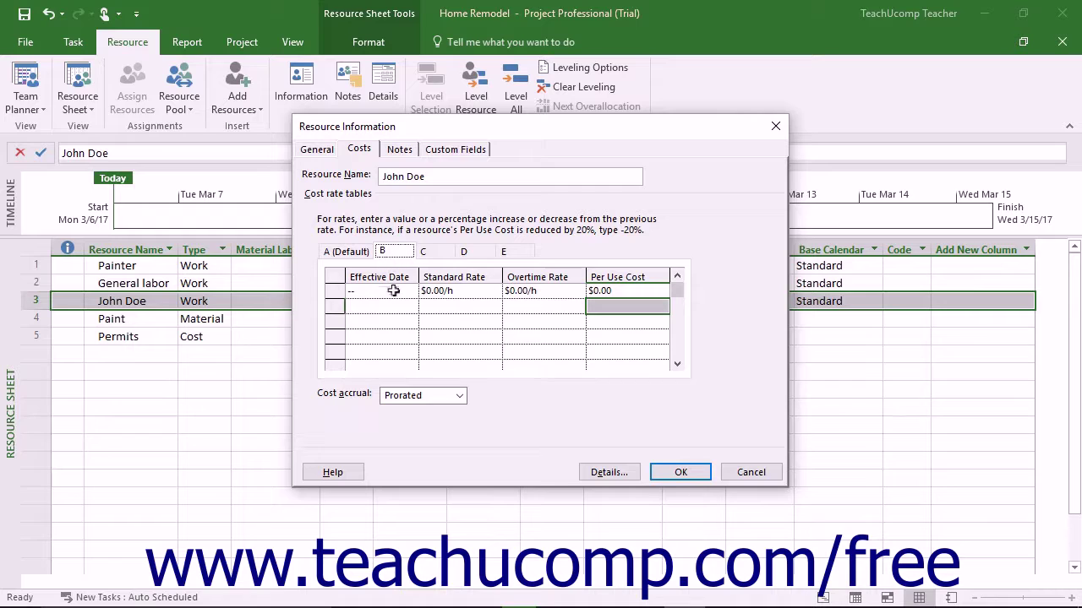
# Enter $20/h standard and $30/h overtime in cost rate table B, keeping Prorated accrual.
pyautogui.click(451, 292)
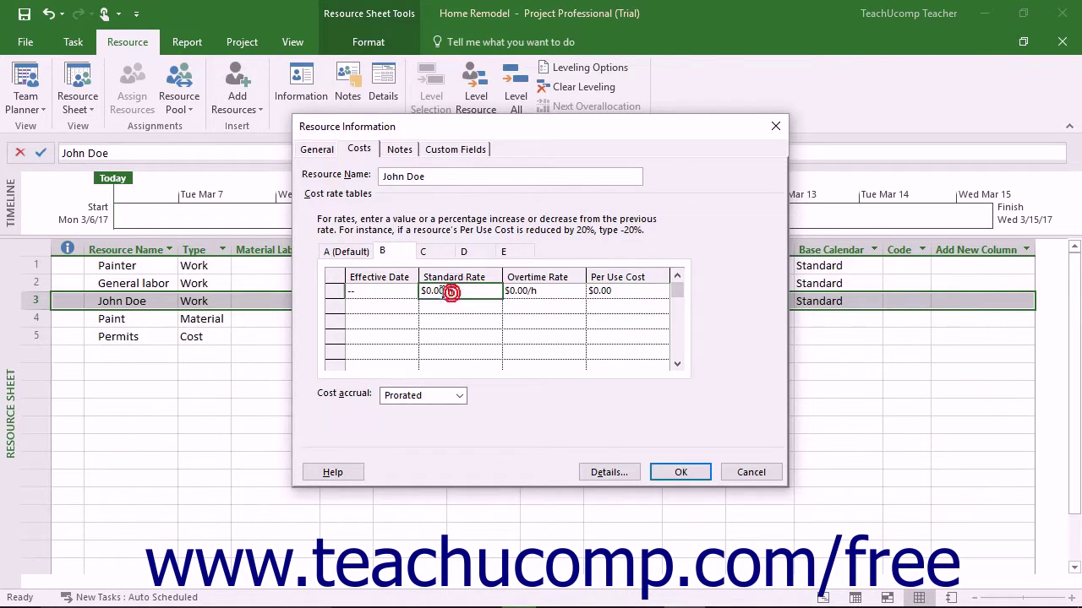
pyautogui.write('20')
pyautogui.click(526, 291)
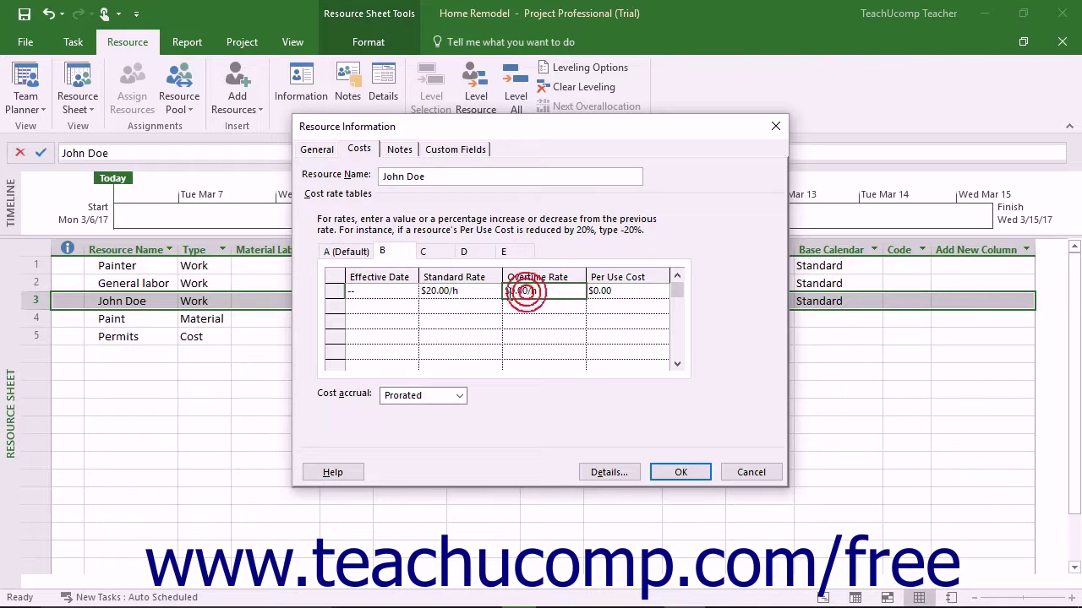
pyautogui.write('30')
pyautogui.click(471, 293)
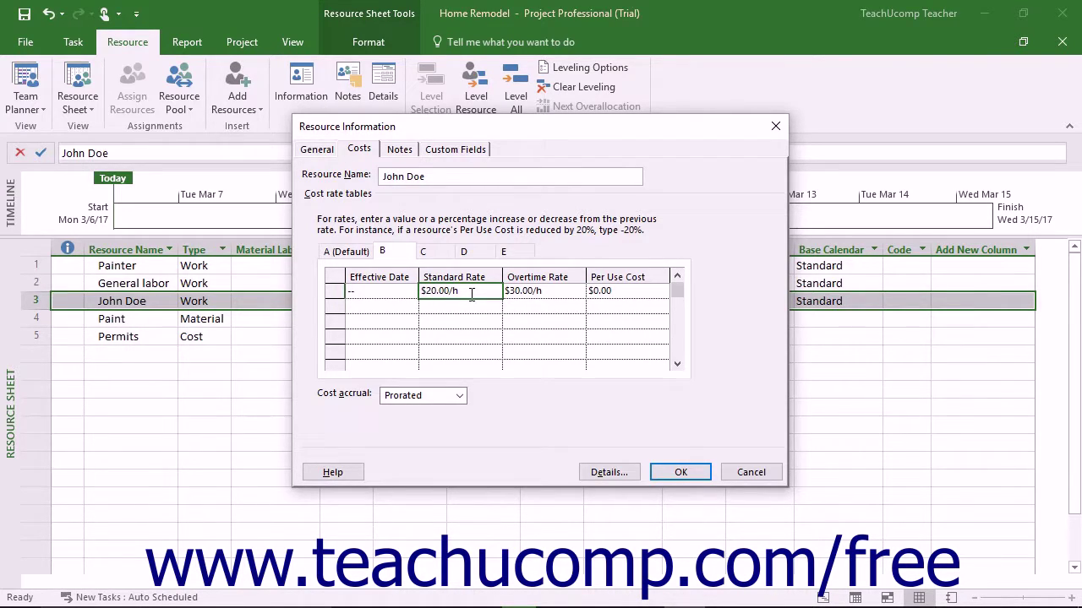
pyautogui.click(460, 396)
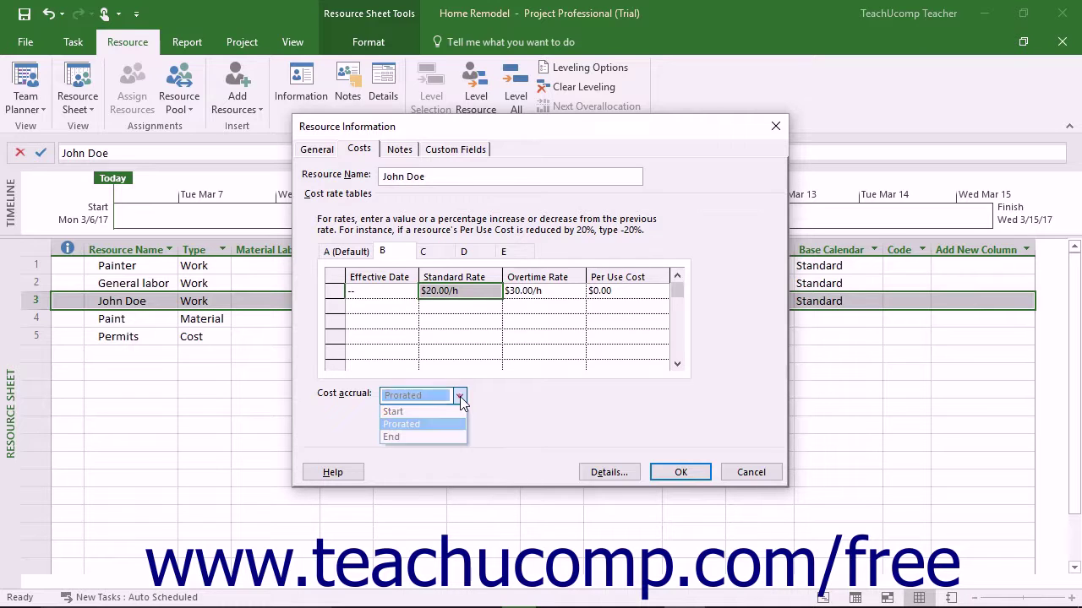
pyautogui.click(460, 396)
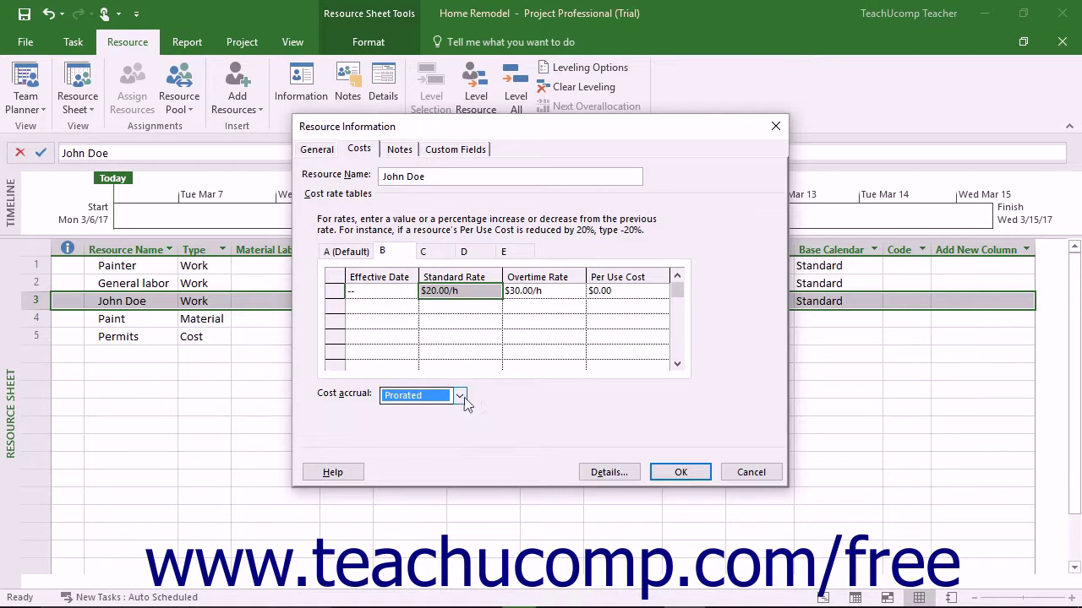
# Confirm the Resource Information dialog so the sheet shows $10.00/hr and $15.00/hr rates.
pyautogui.click(676, 472)
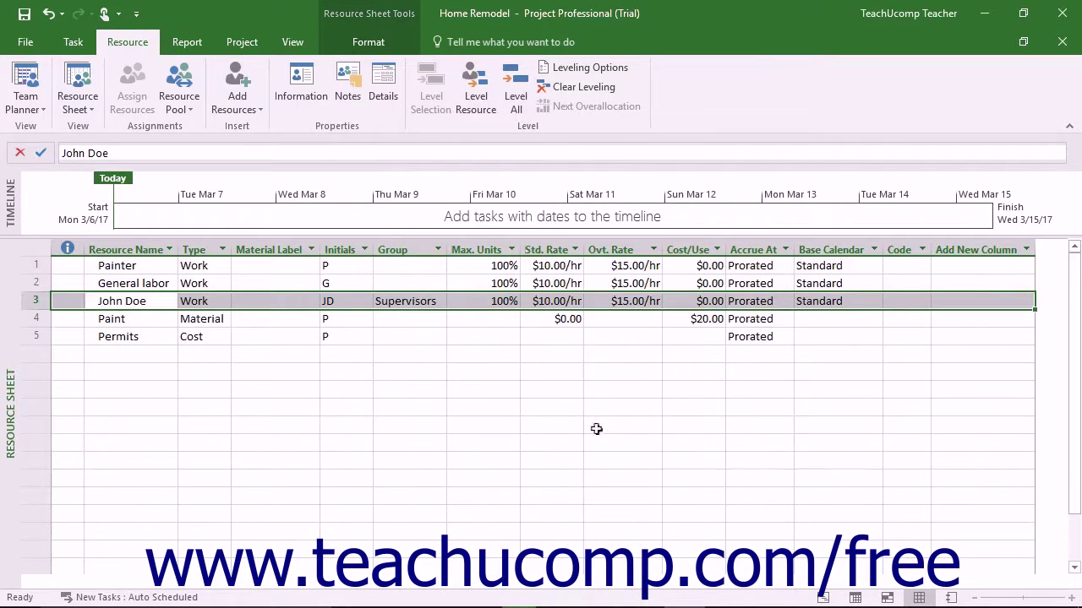